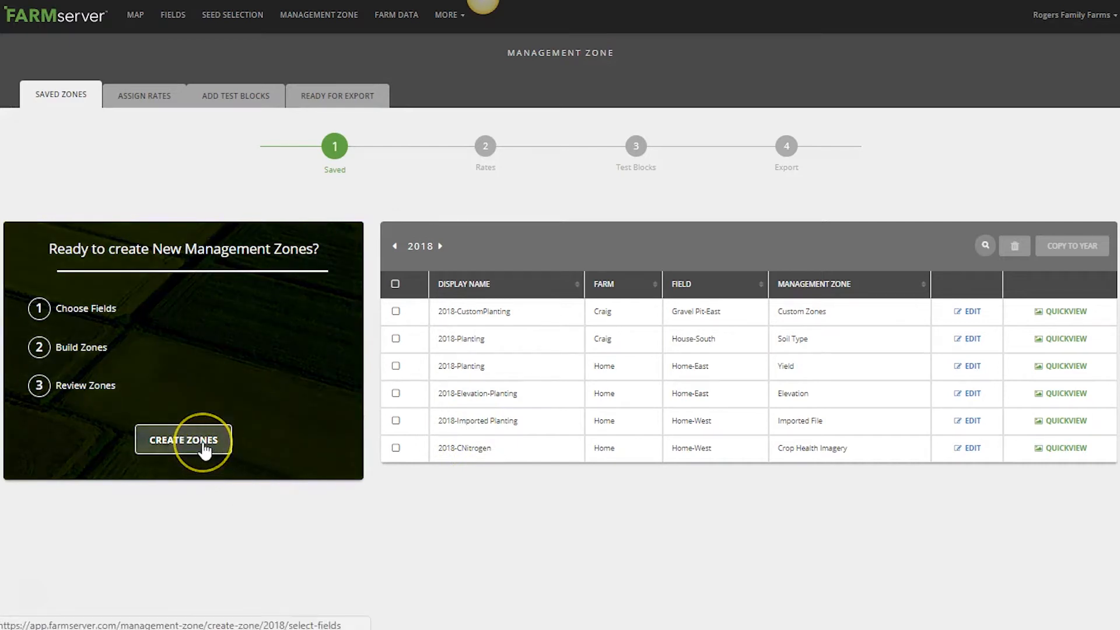
- Start creating new management zones and choose the Home-West field of the Home farm from the 2018 fields
click(204, 449)
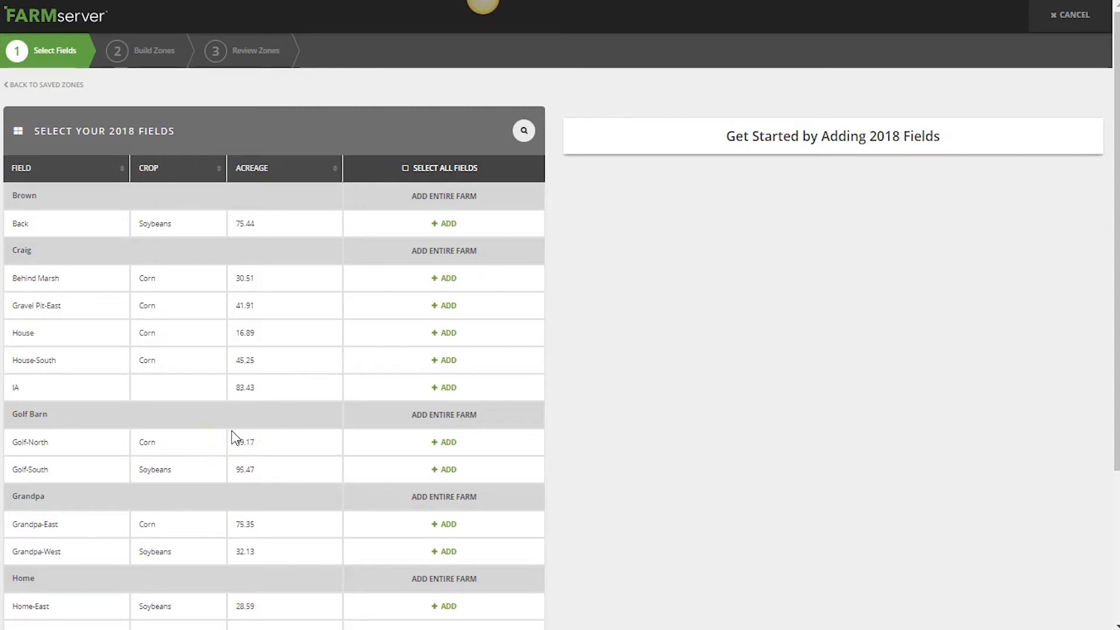
scroll(249, 449, down, 4)
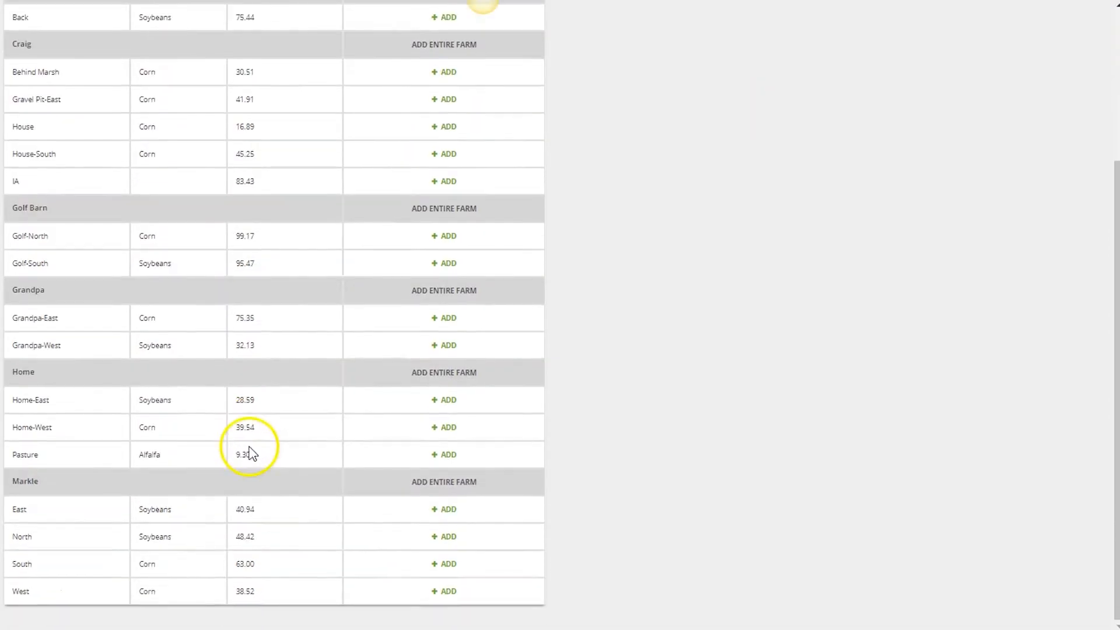
click(445, 427)
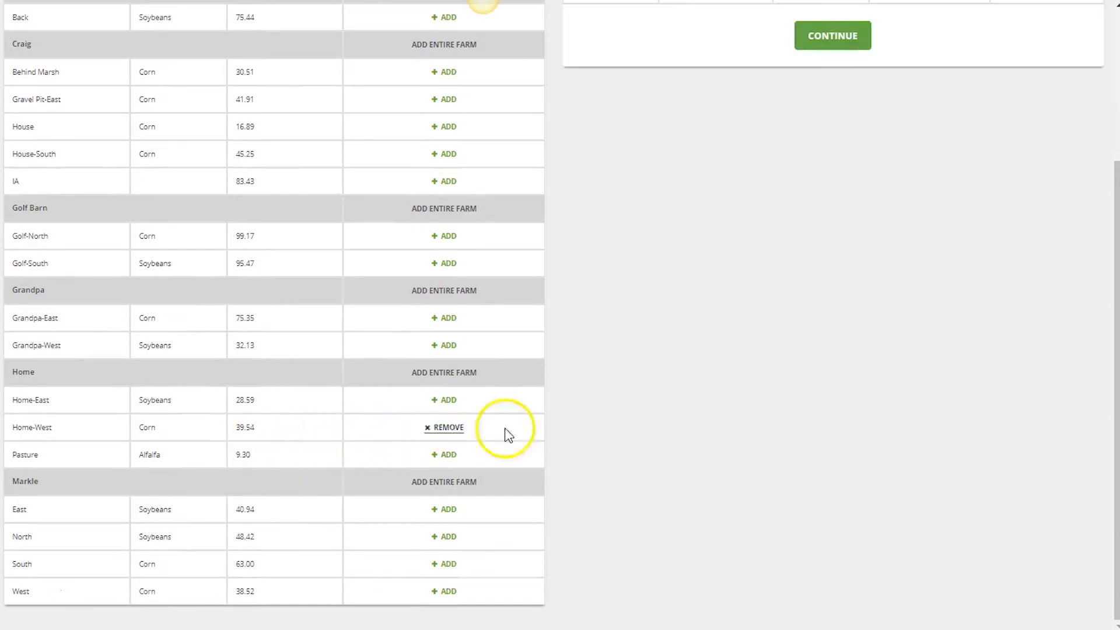
scroll(690, 418, up, 4)
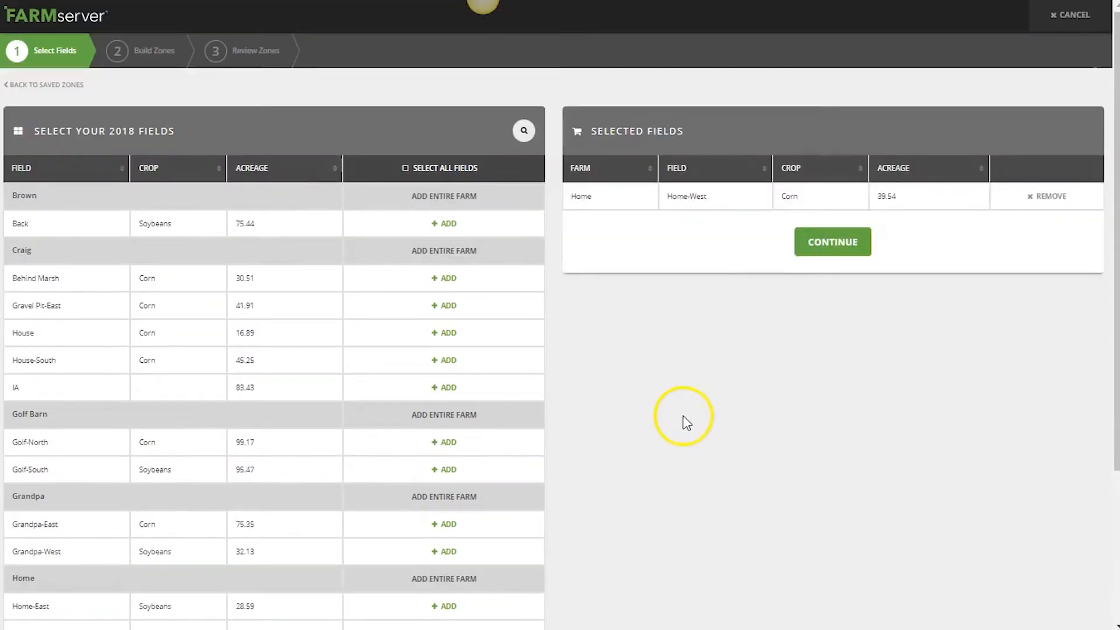
click(821, 247)
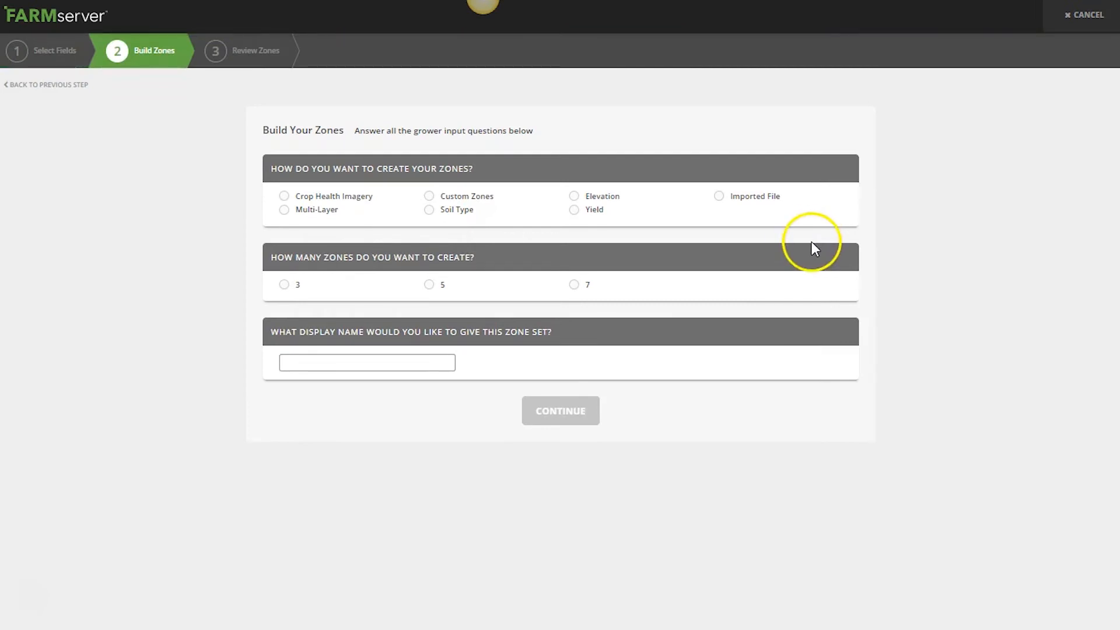
- Set up a Multi-Layer zone set with 5 zones and name it 2018-Multi-Layer-Planting
click(298, 215)
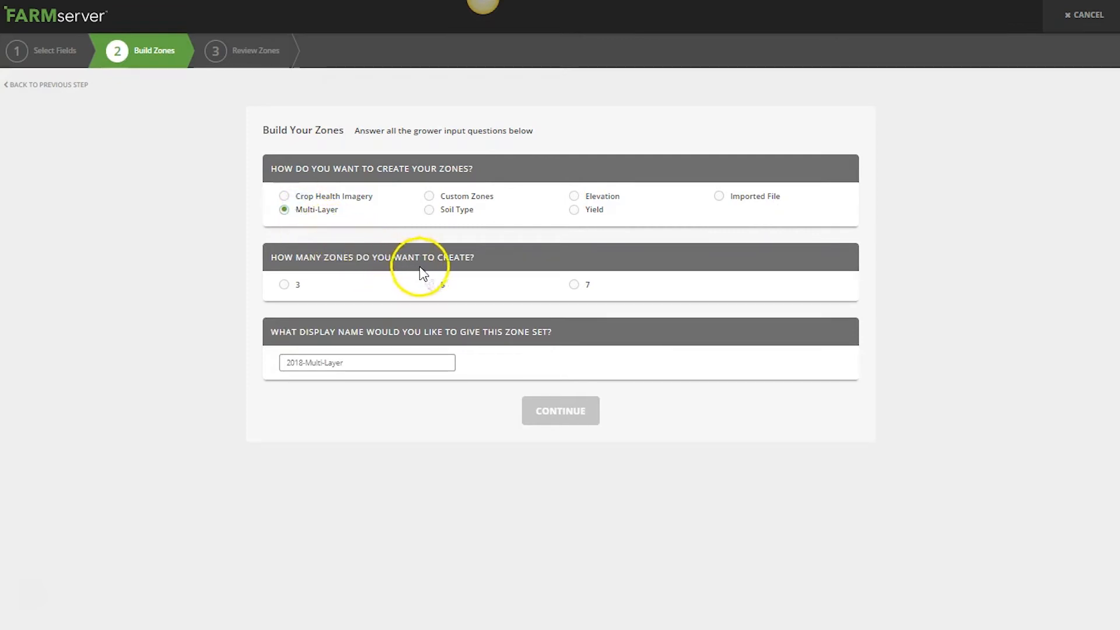
click(430, 287)
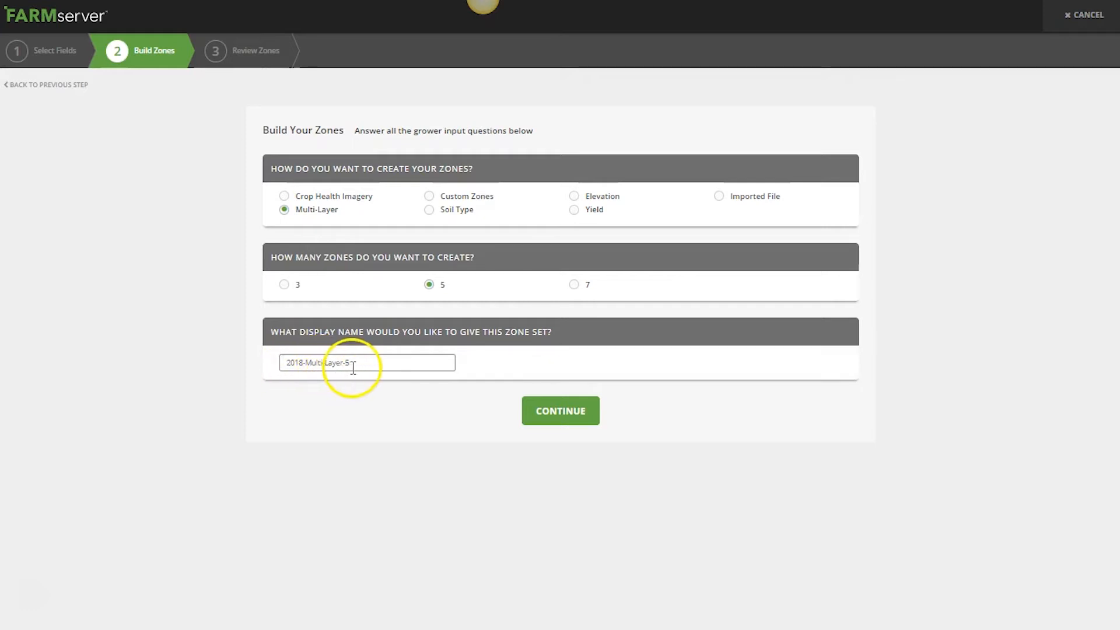
drag(432, 363, 341, 362)
text(Pl)
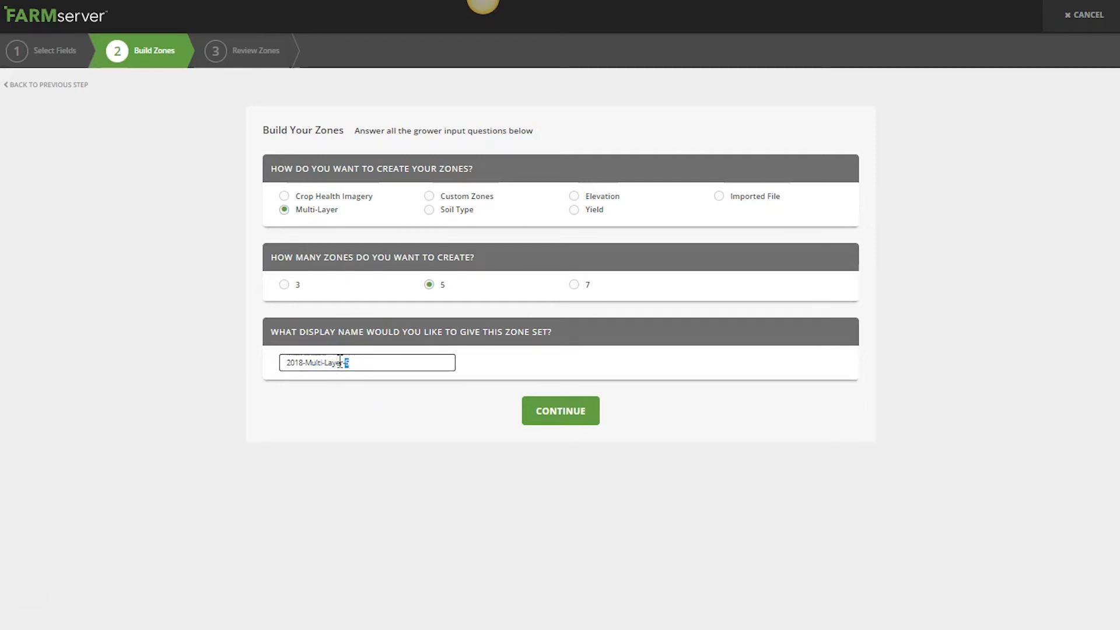
text(anting)
click(565, 414)
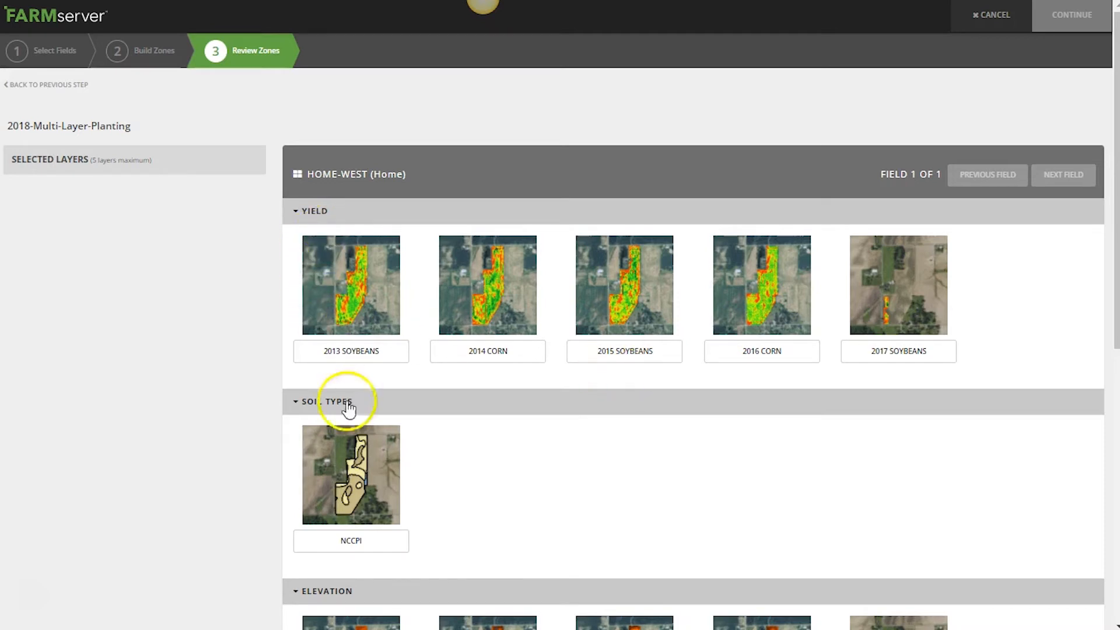
- Look through the available layers for Home-West and add the 2014 Corn and 2016 Corn yield layers
scroll(317, 447, down, 5)
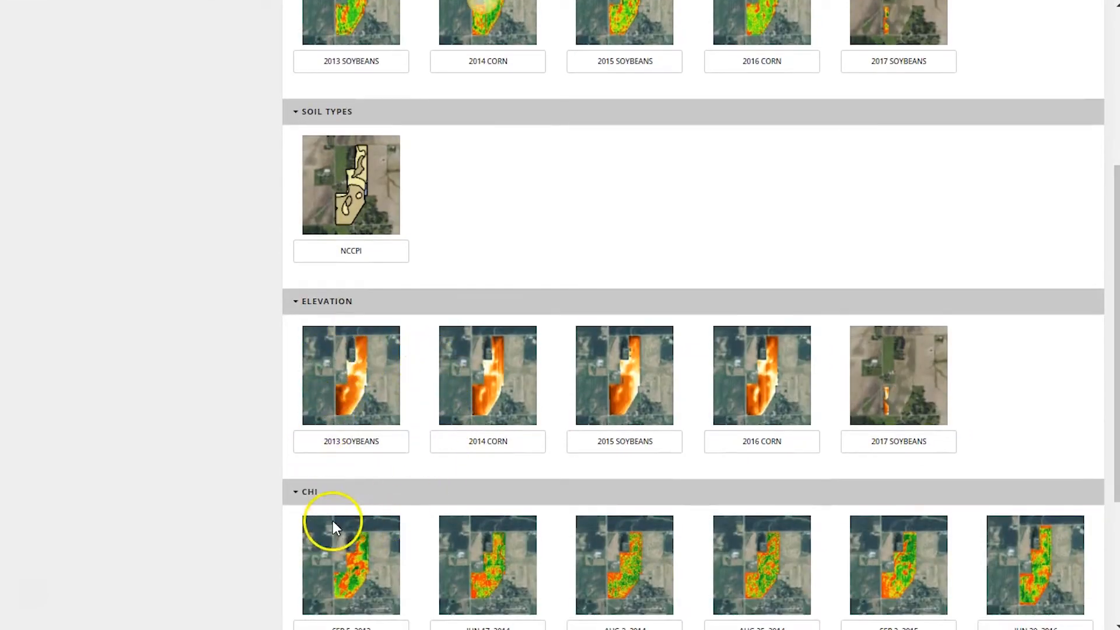
scroll(604, 548, down, 3)
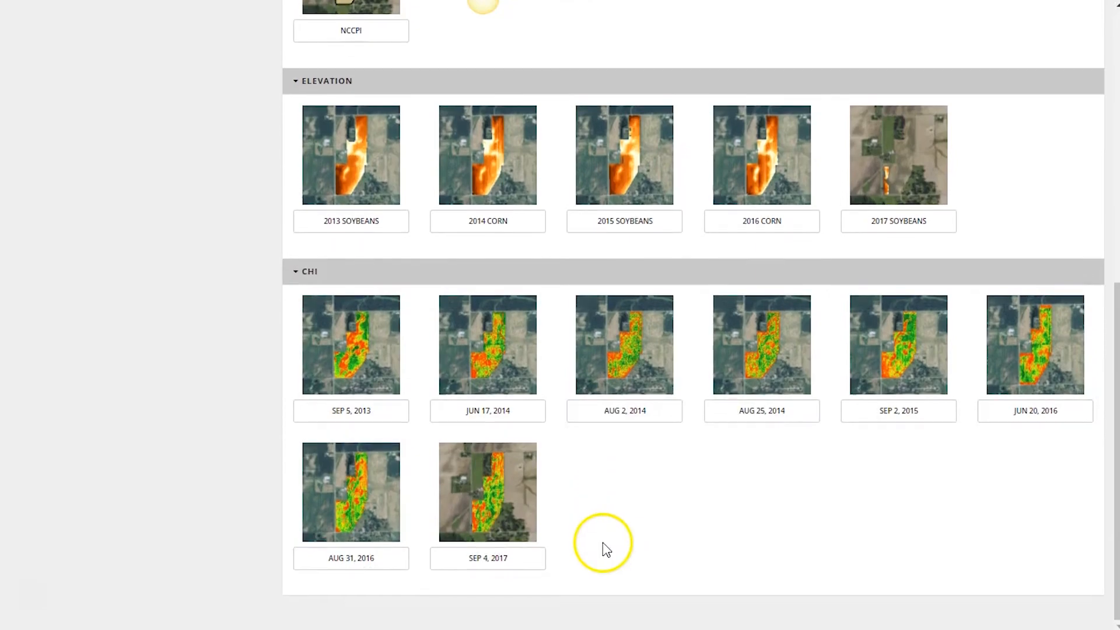
scroll(605, 548, up, 8)
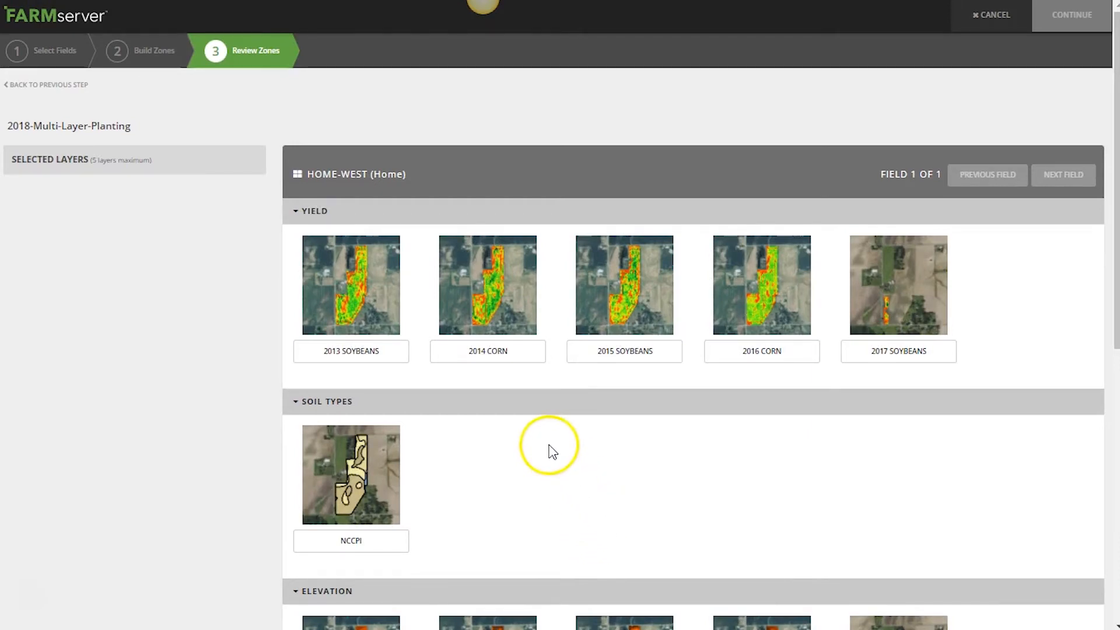
click(493, 357)
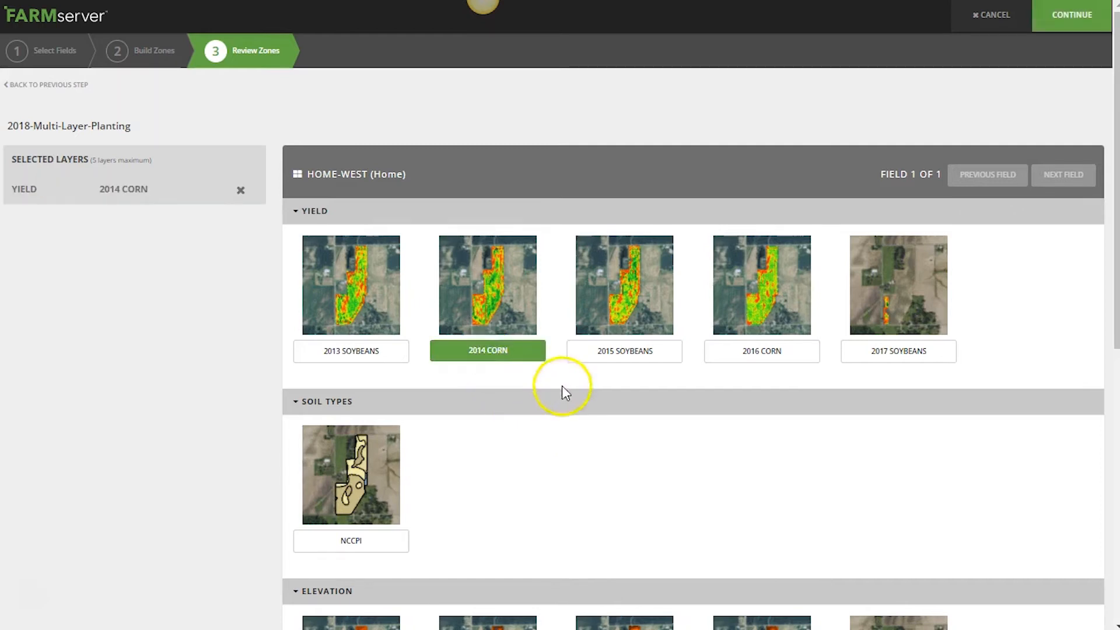
click(743, 357)
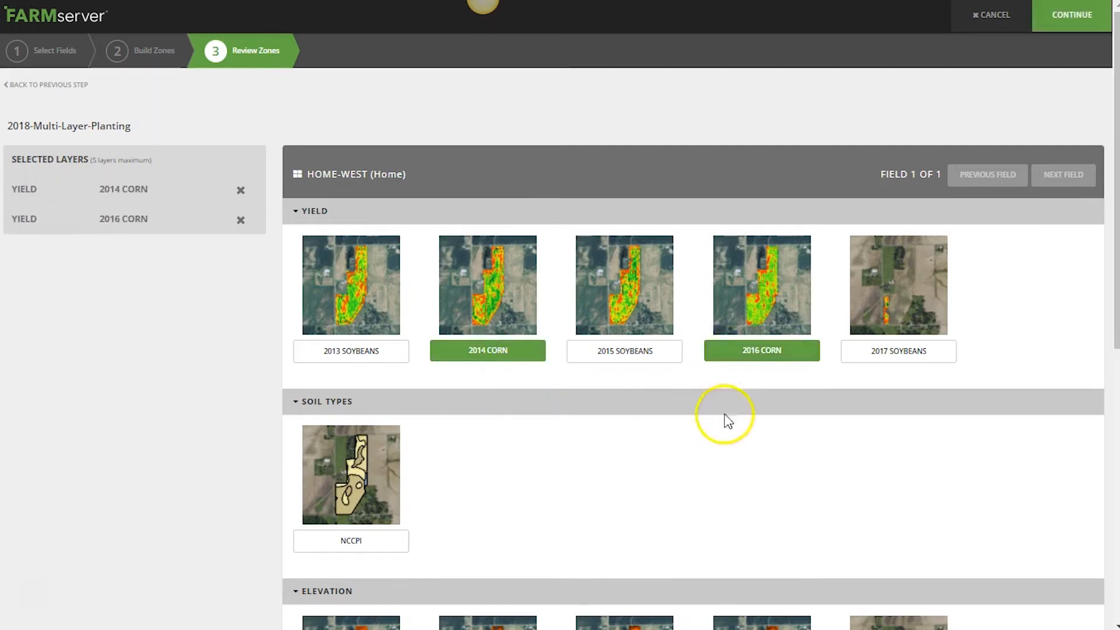
- Add the NCCPI soil, 2013 Soybeans elevation and Sep 5, 2013 CHI layers, and continue to zone design
click(351, 542)
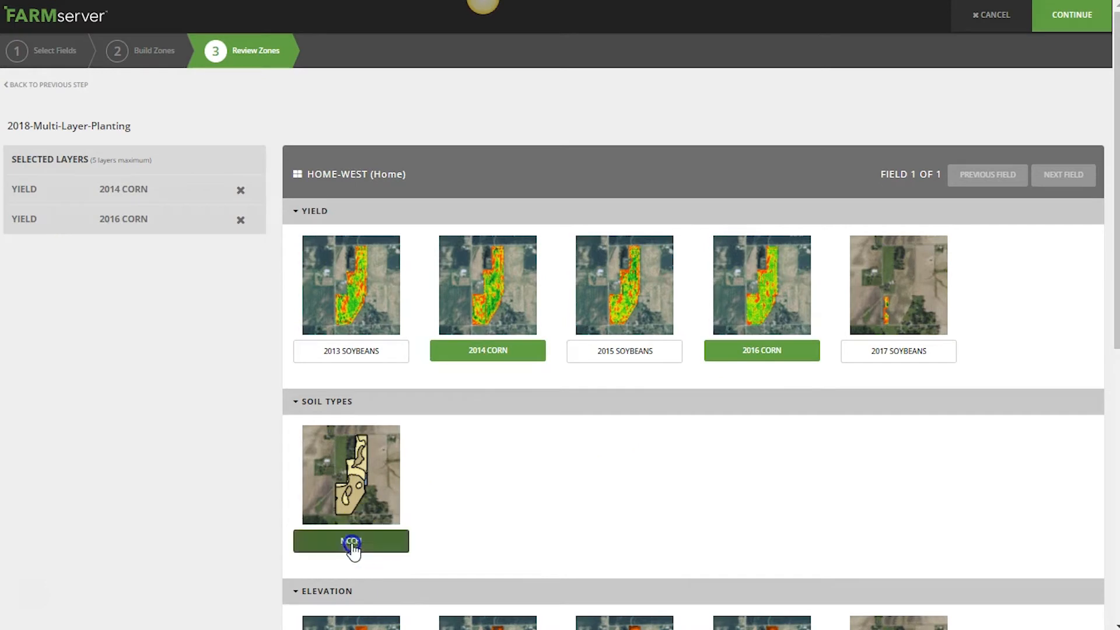
scroll(554, 472, down, 4)
click(381, 511)
scroll(612, 432, down, 5)
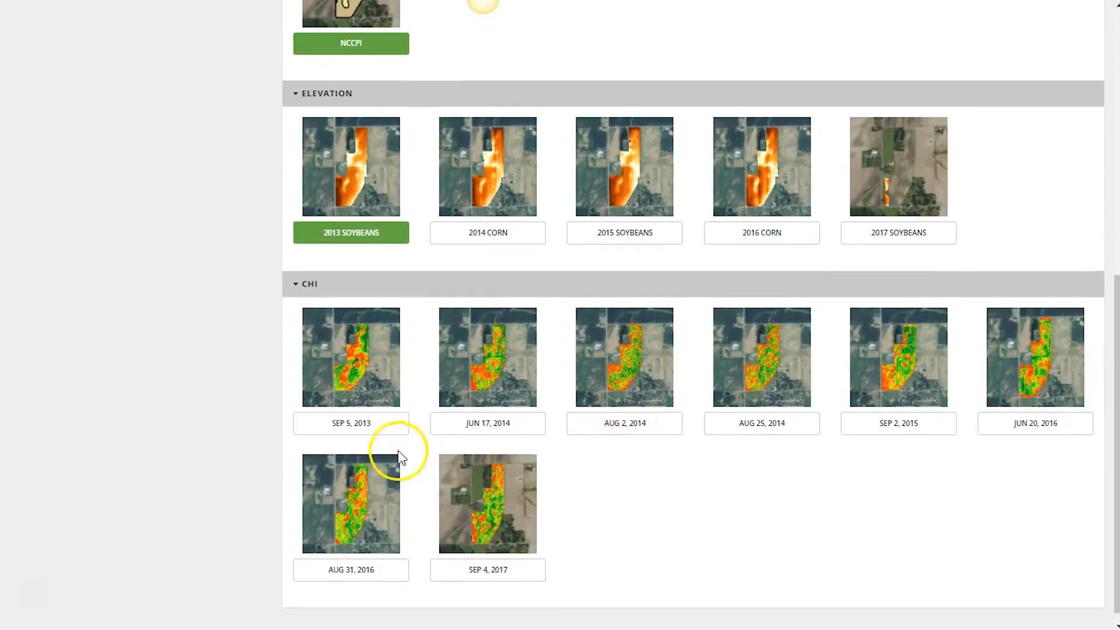
click(353, 426)
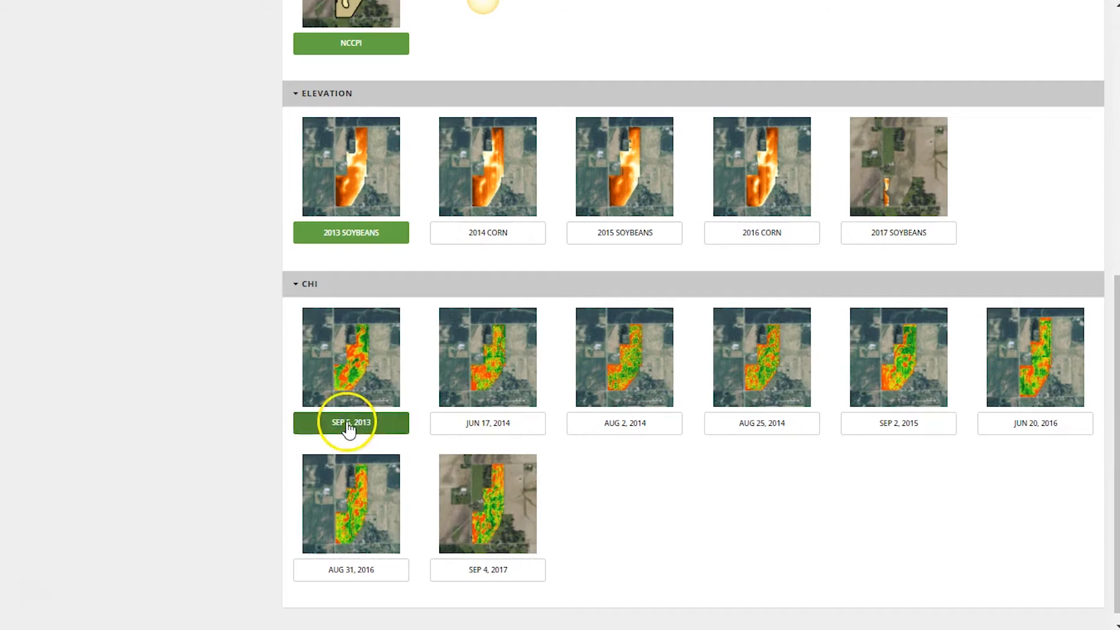
scroll(350, 425, up, 9)
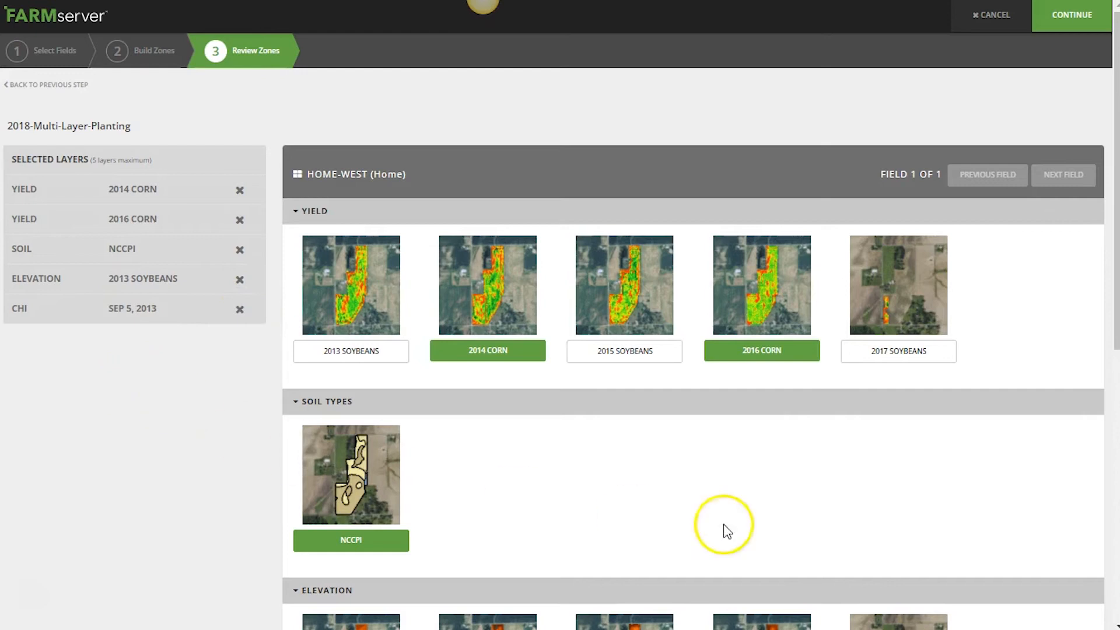
click(1071, 18)
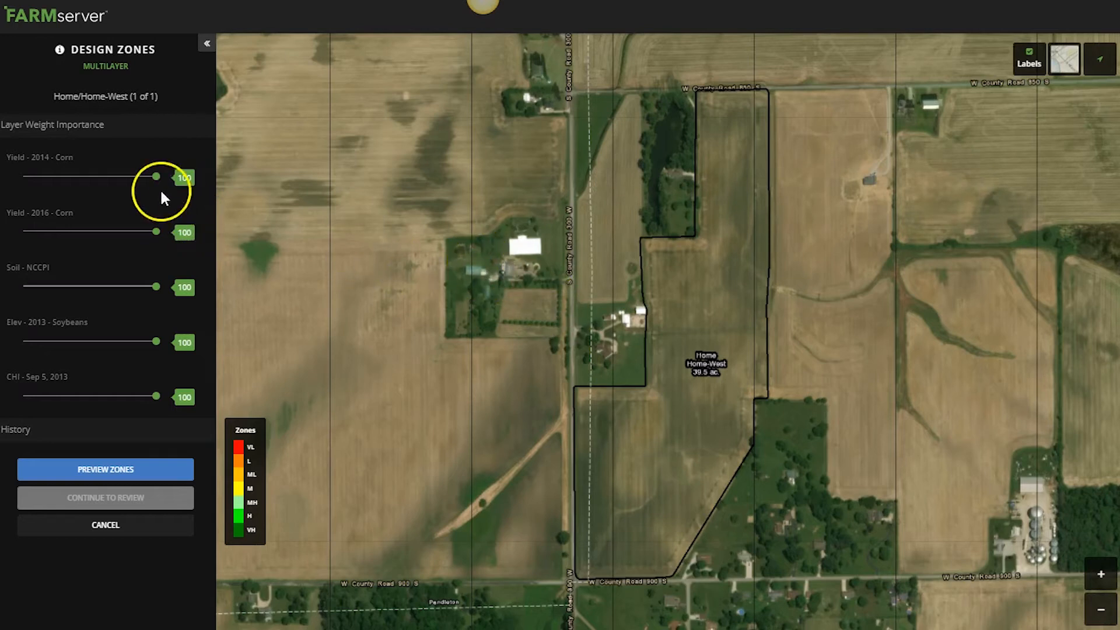
- Preview zones with layer weights of 76 for 2014 yield, 77 for 2016 yield, 21 for soil, 80 for elevation and 33 for CHI
click(124, 176)
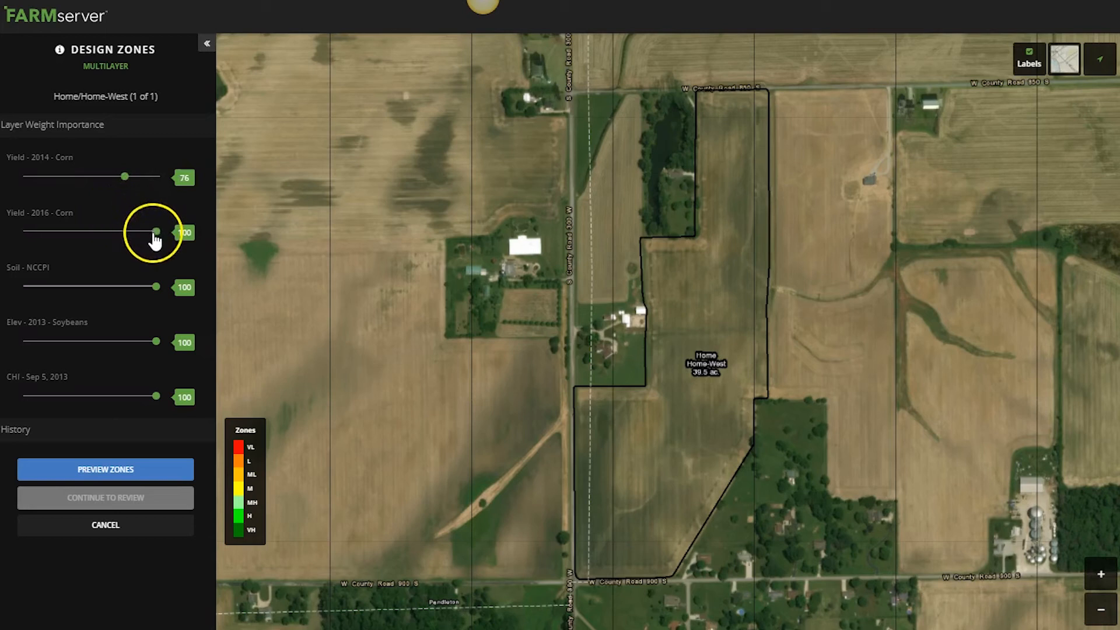
drag(156, 232, 128, 234)
click(126, 235)
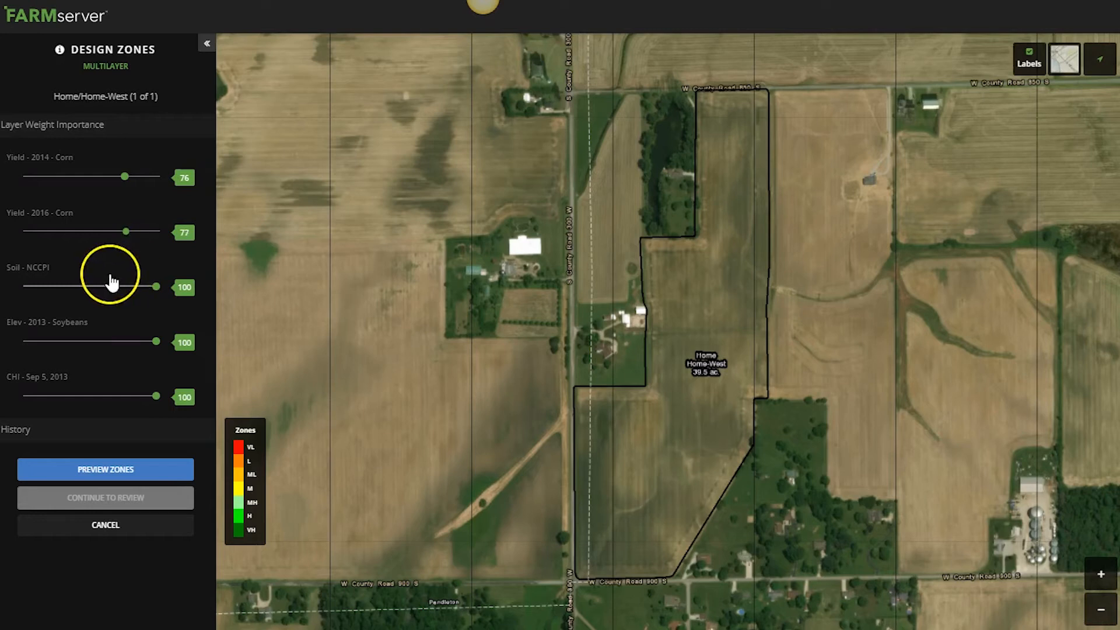
drag(116, 285, 54, 286)
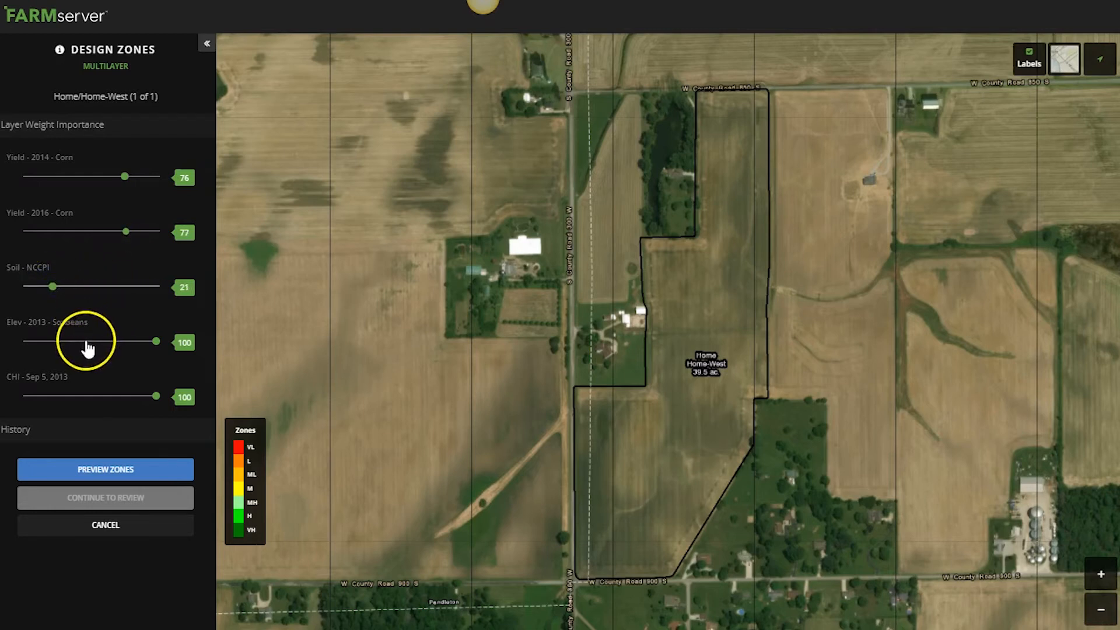
click(129, 341)
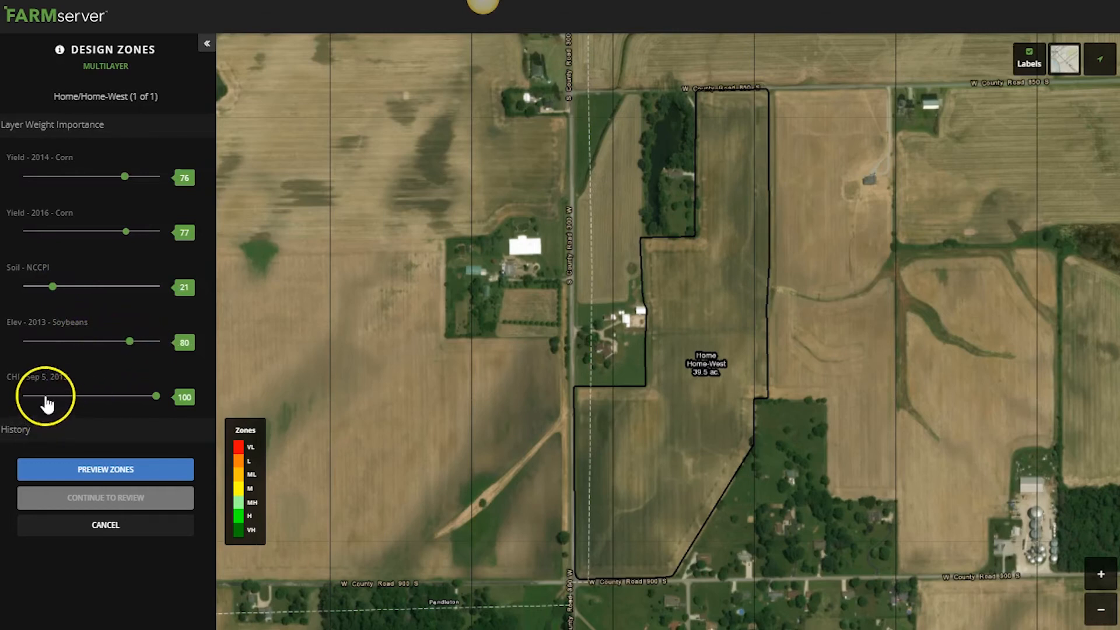
click(68, 397)
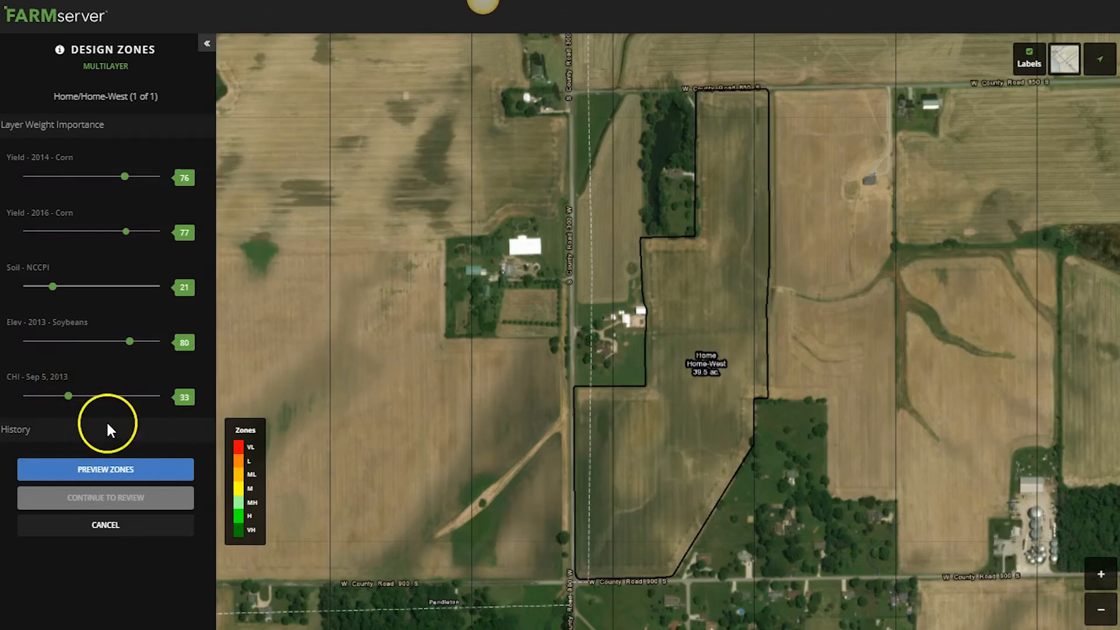
click(117, 471)
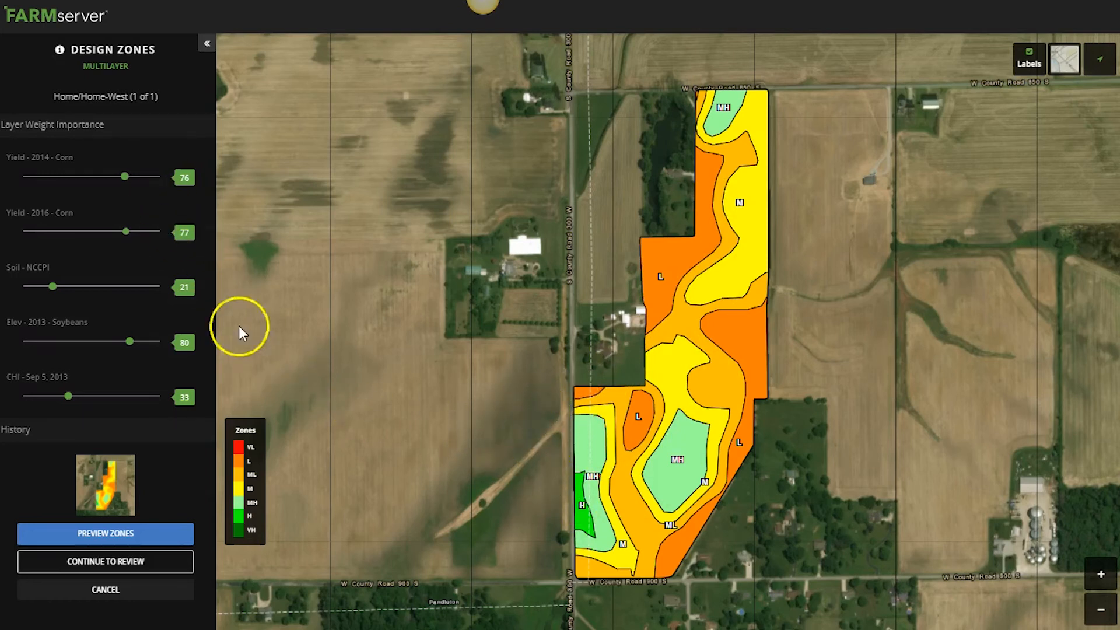
- Preview zones with layer weights of 91 for 2014 yield, 37 for 2016 yield, 79 for soil, 21 for elevation and 78 for CHI
drag(125, 176, 144, 176)
drag(126, 231, 74, 231)
drag(52, 287, 129, 287)
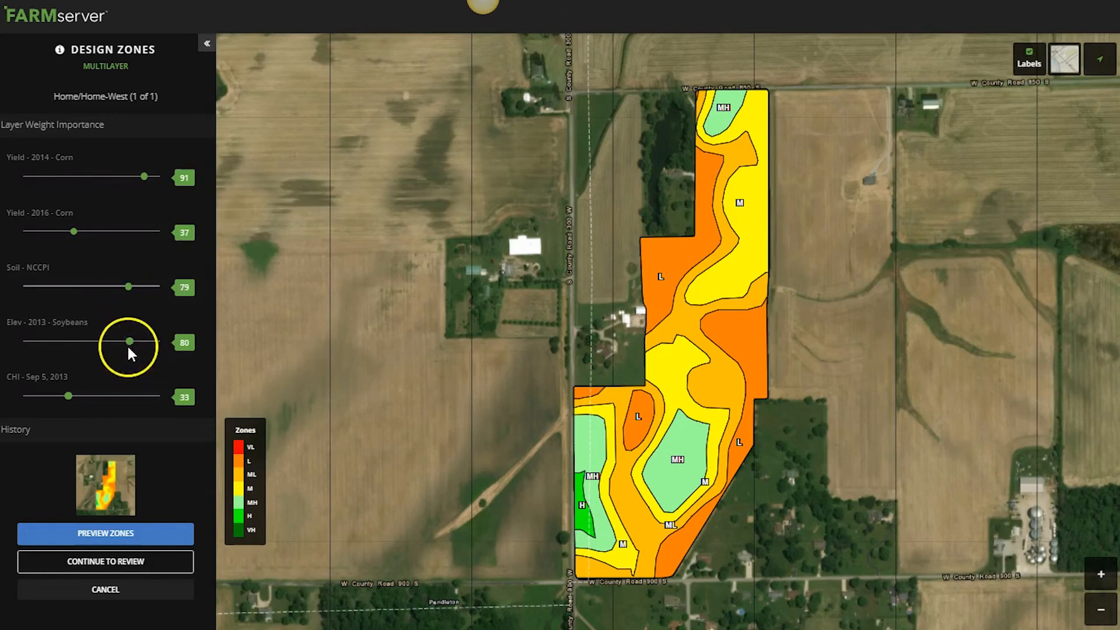
drag(133, 348, 54, 350)
drag(68, 396, 128, 400)
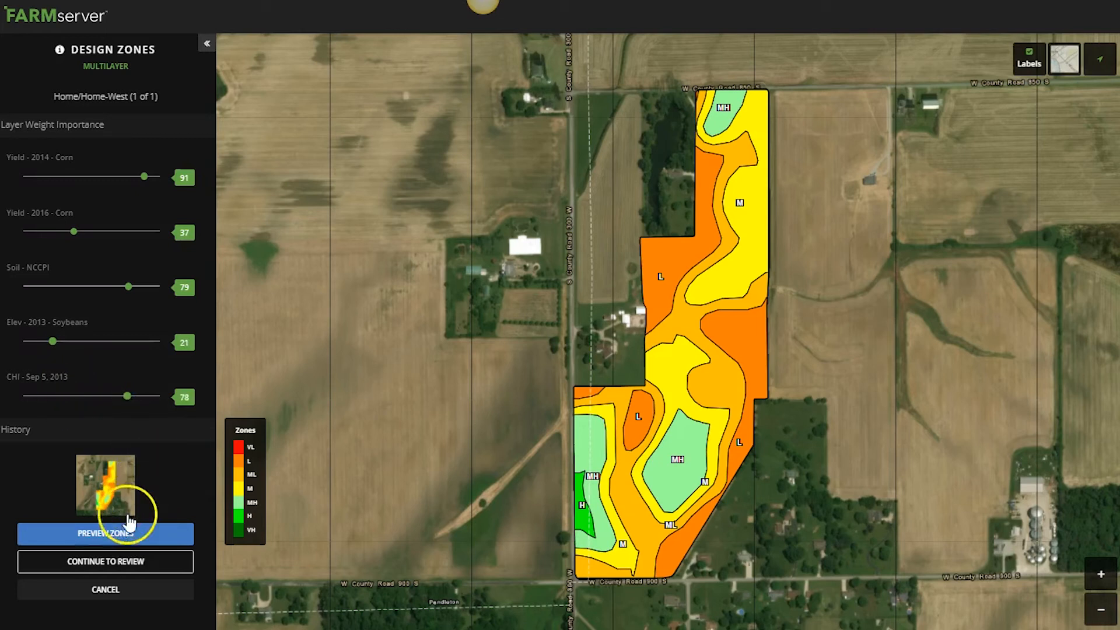
click(120, 535)
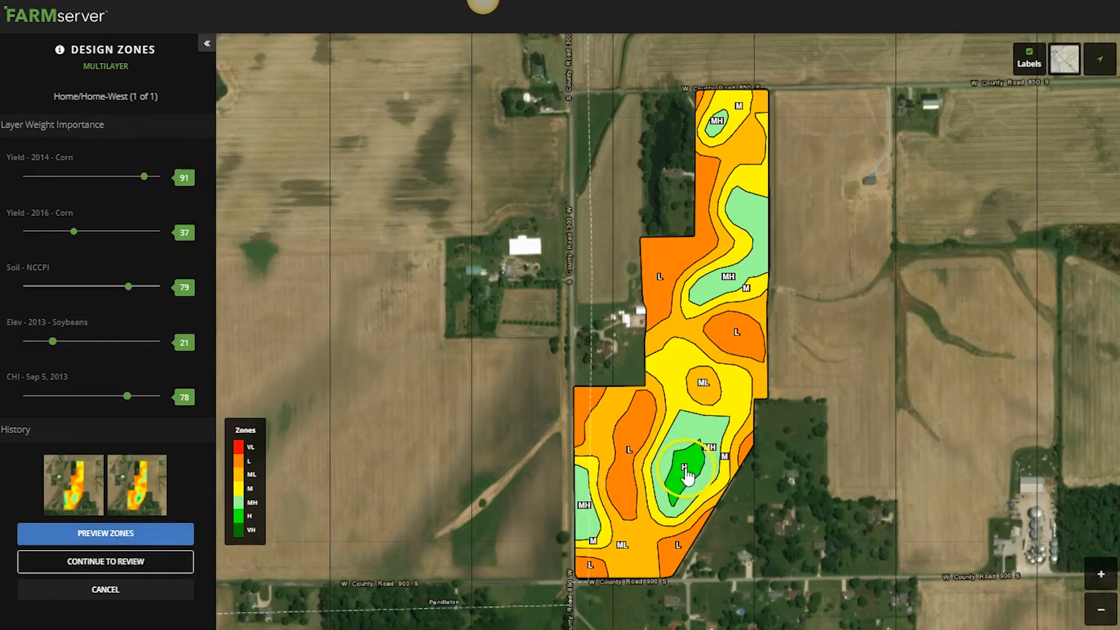
- Preview zones with layer weights of 27 for CHI, 85 for elevation, 52 for soil and 100 for both yield layers
drag(132, 401, 63, 408)
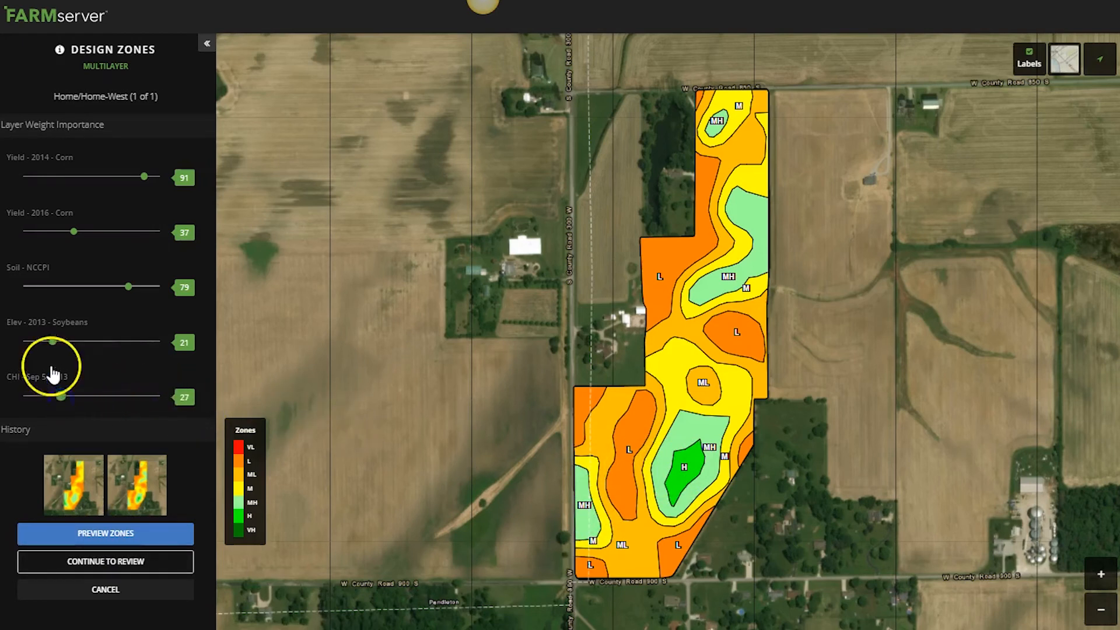
drag(54, 341, 138, 349)
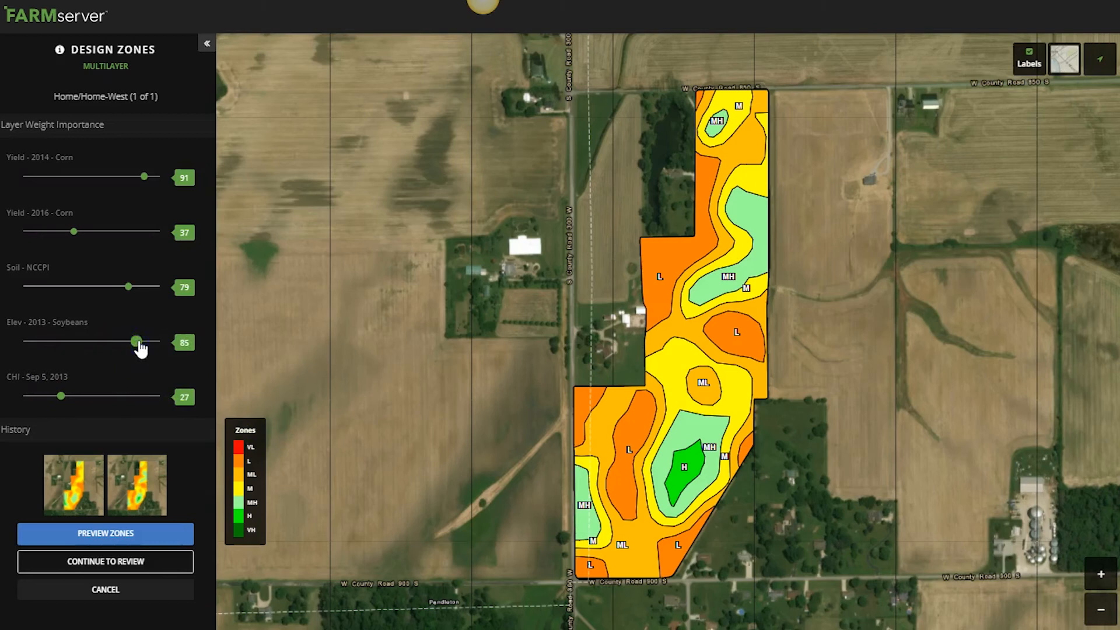
drag(130, 286, 88, 287)
drag(74, 233, 161, 244)
drag(146, 178, 155, 176)
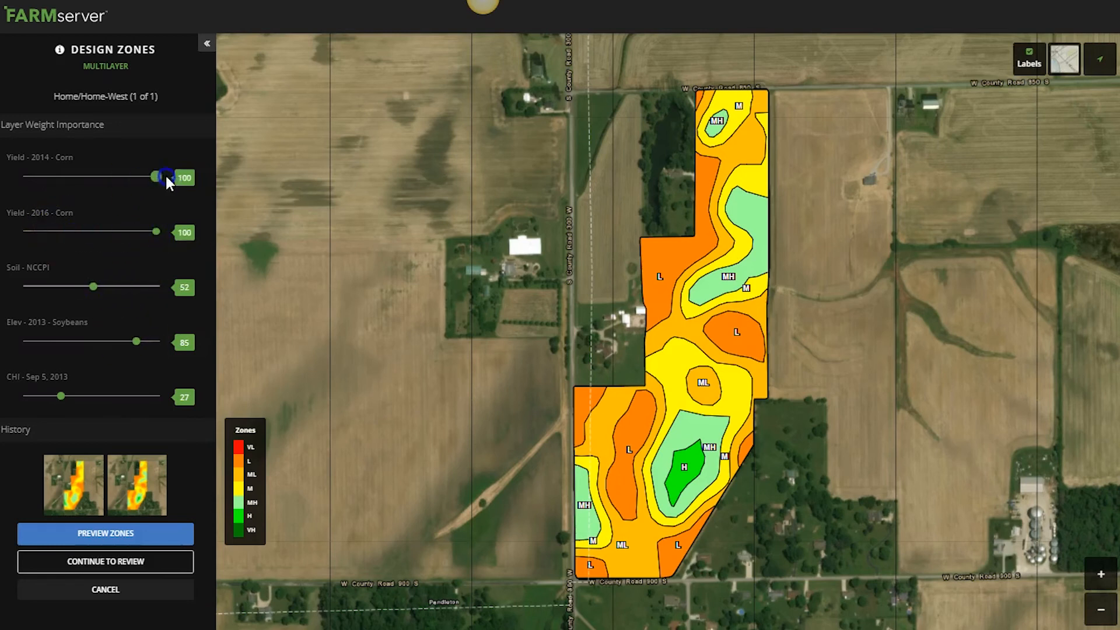
click(127, 535)
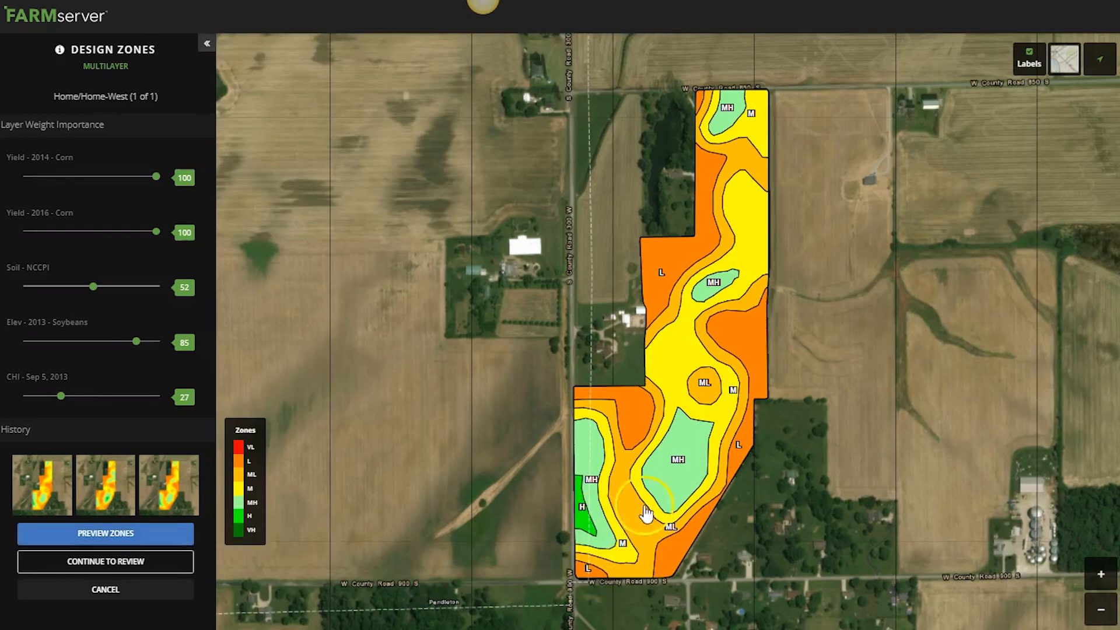
- Compare the three zone previews in the history and restore the second one
click(112, 489)
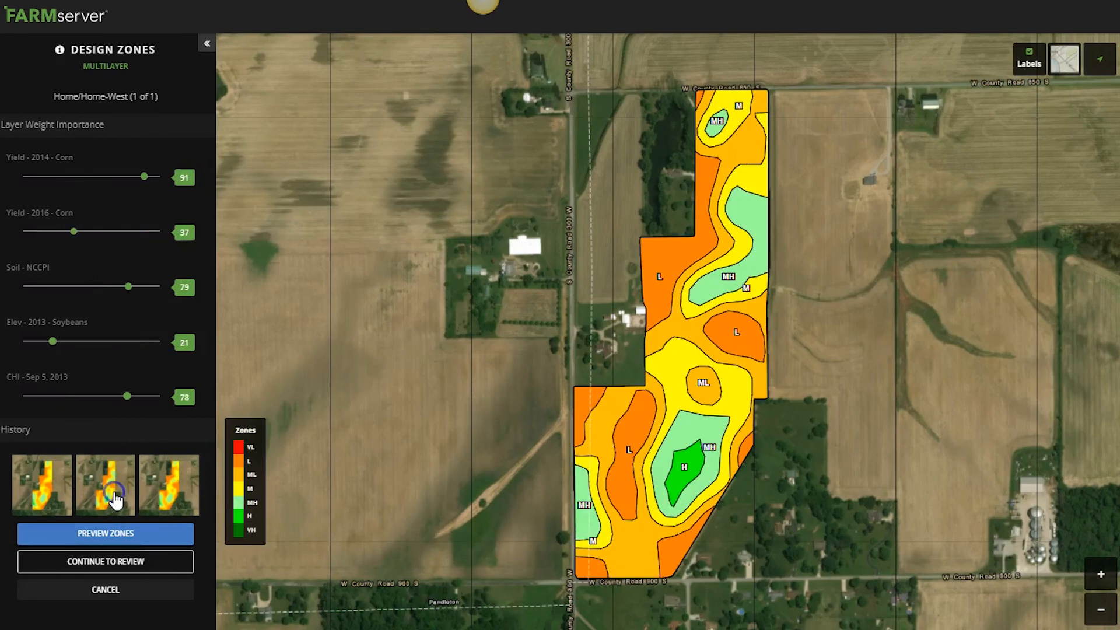
click(63, 500)
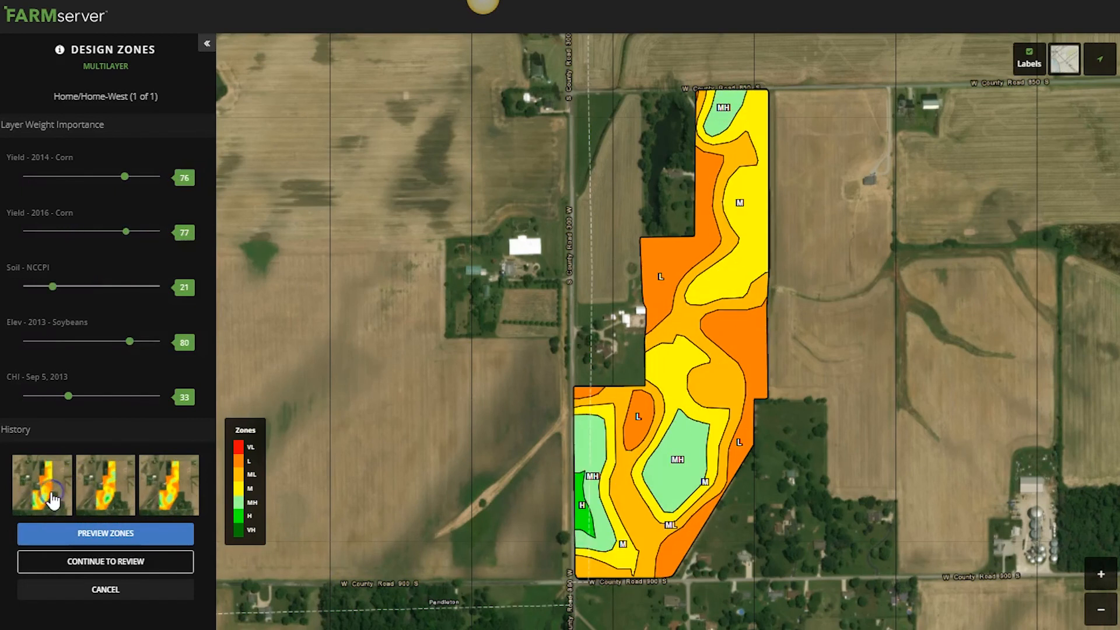
click(167, 496)
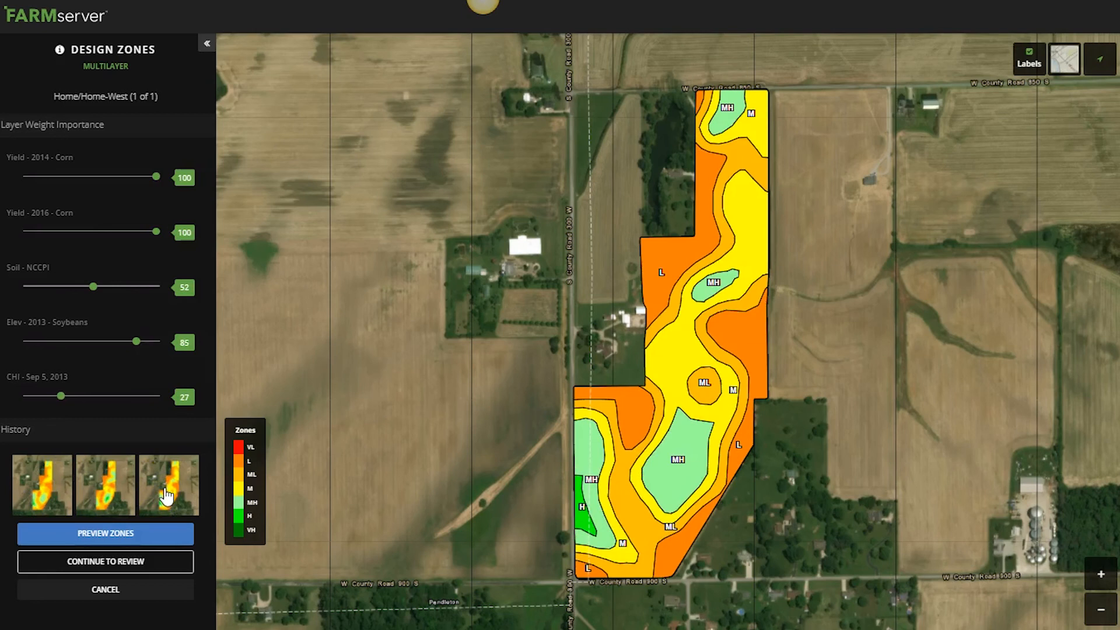
click(168, 497)
click(107, 496)
click(187, 483)
click(101, 483)
- Continue to the zone review and save the new 2018-Multi-Layer-Planting zones
click(117, 533)
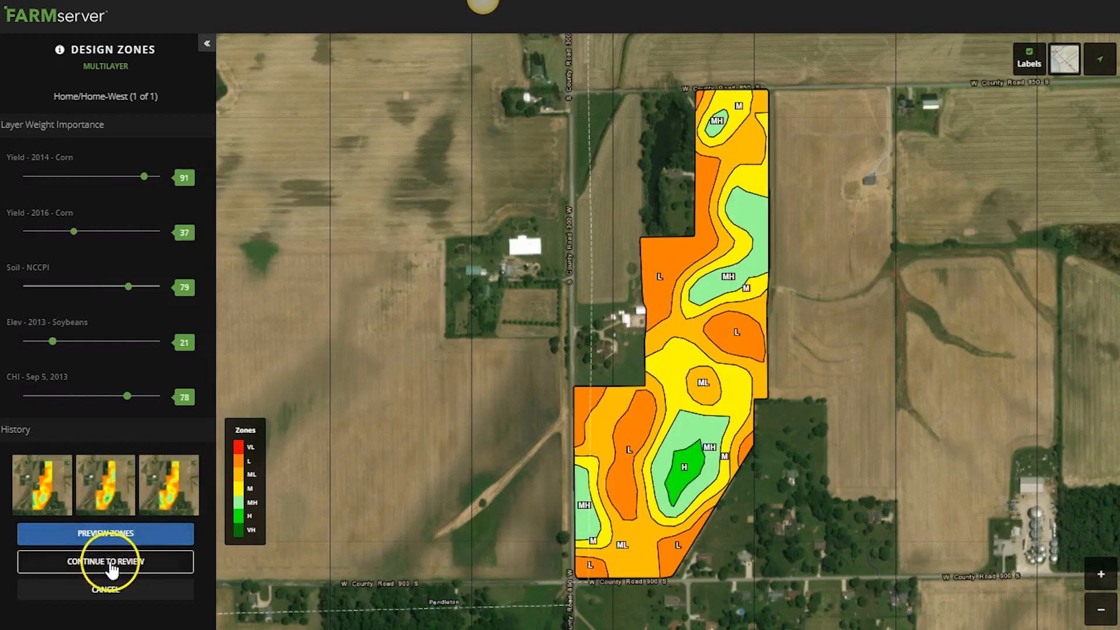
click(107, 564)
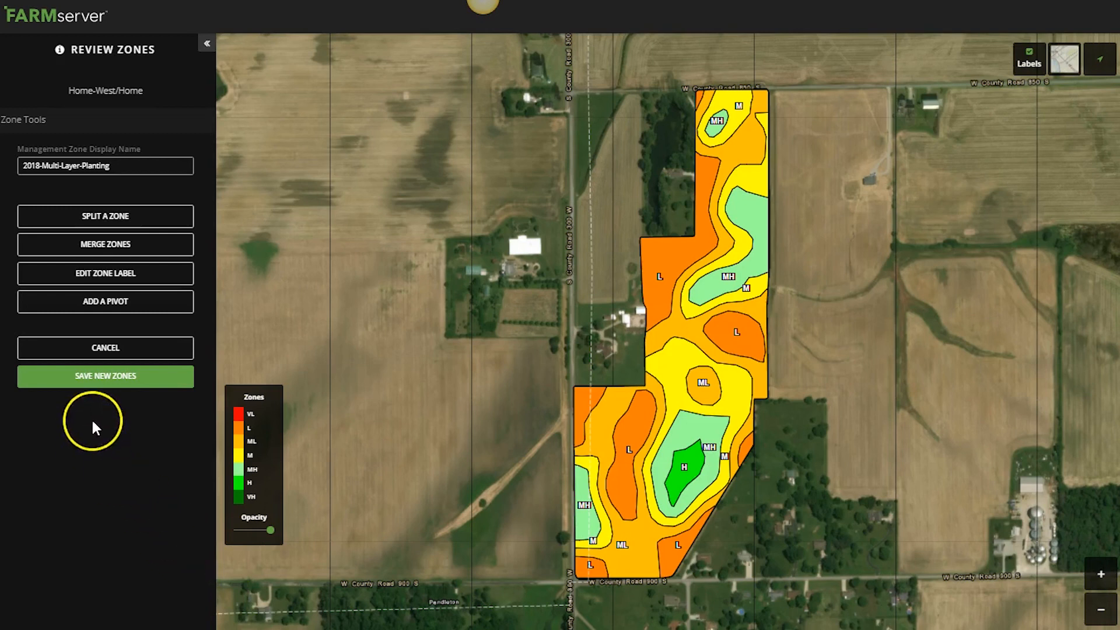
click(99, 378)
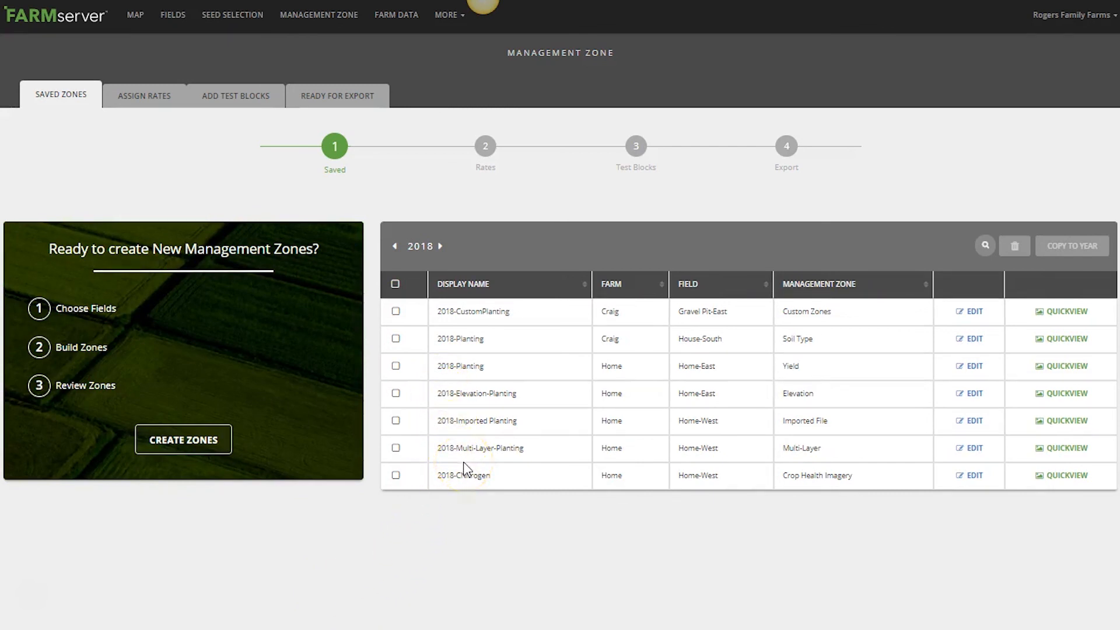
click(494, 454)
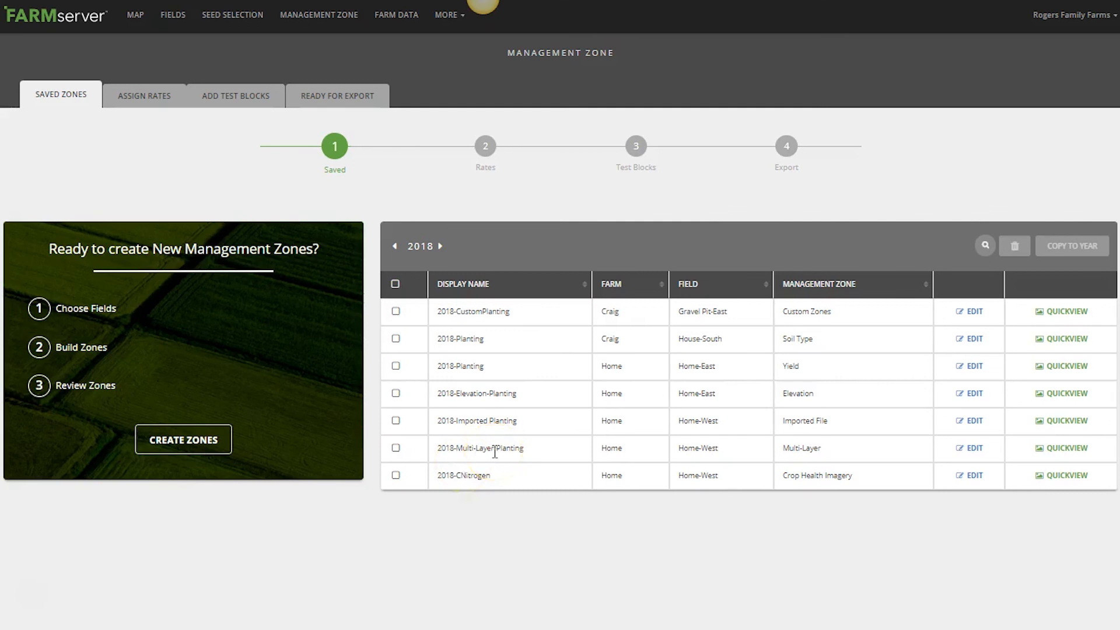